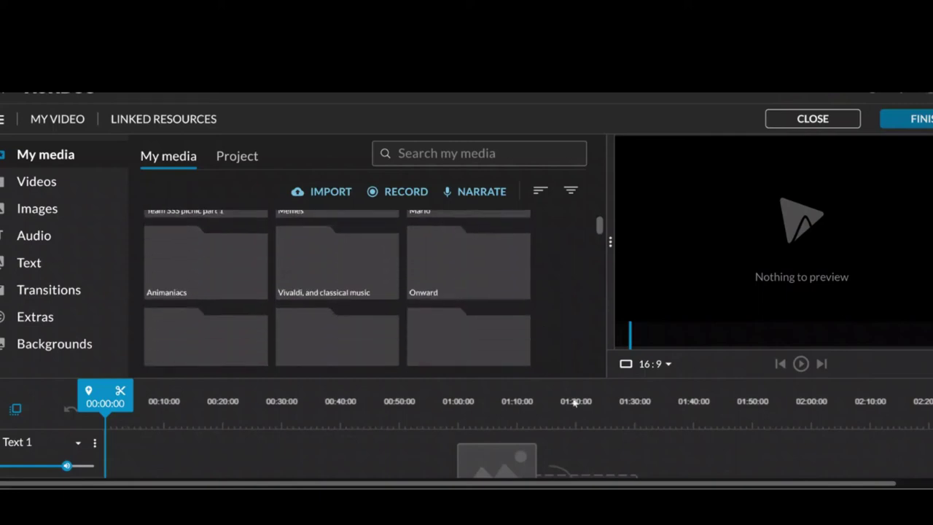
scroll(575, 404, down, 4)
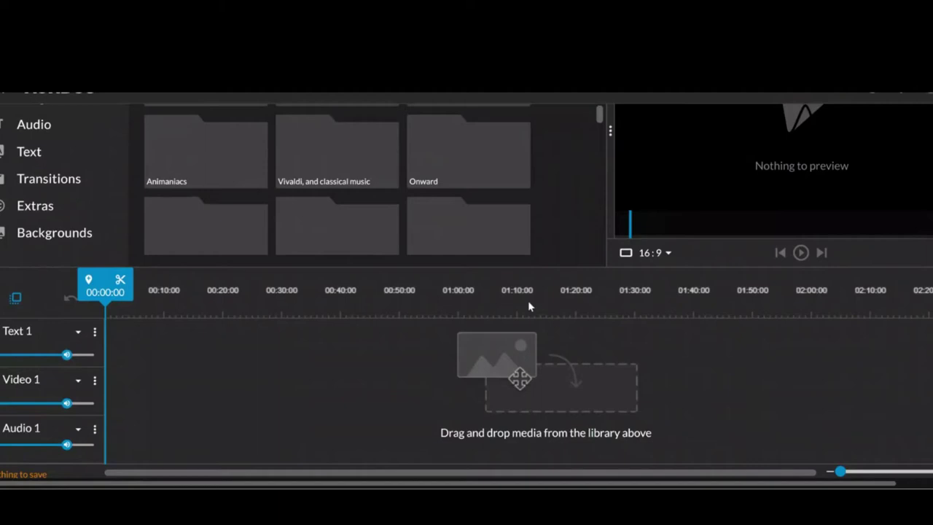
scroll(478, 224, down, 3)
scroll(479, 219, down, 3)
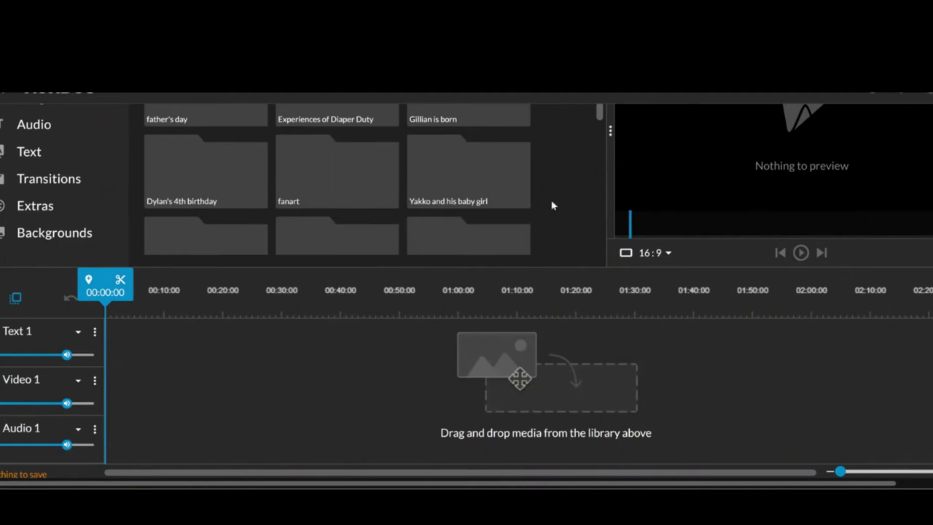
scroll(552, 206, down, 3)
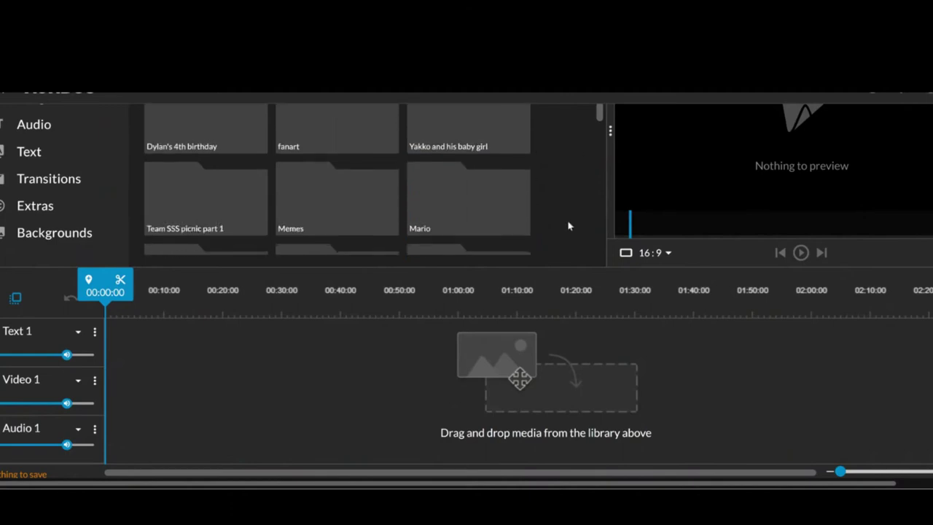
scroll(563, 301, up, 1)
scroll(537, 313, down, 3)
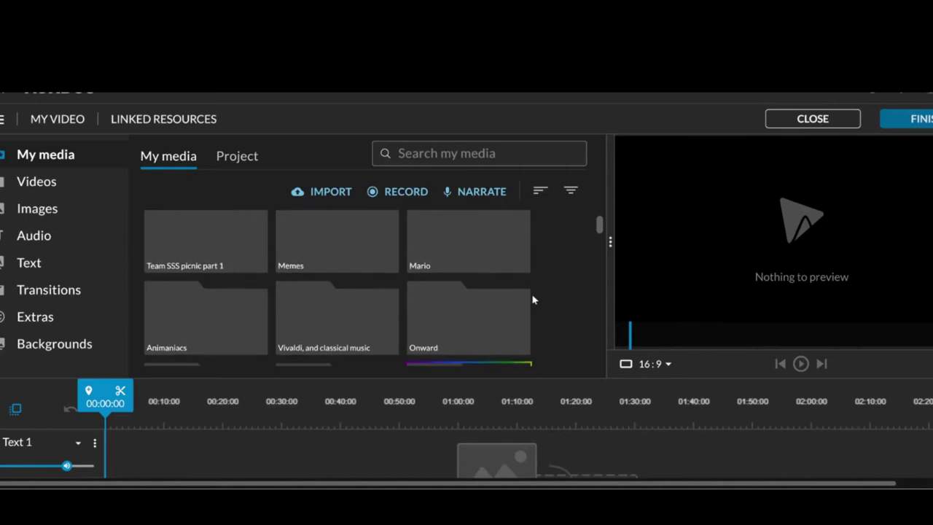
scroll(533, 298, down, 4)
scroll(533, 299, down, 3)
scroll(533, 298, down, 3)
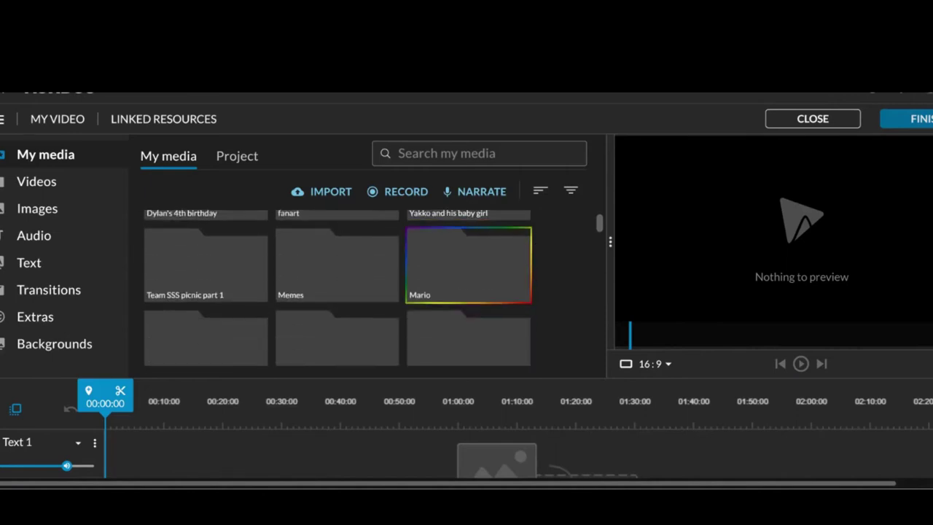
scroll(533, 299, down, 2)
scroll(546, 309, down, 1)
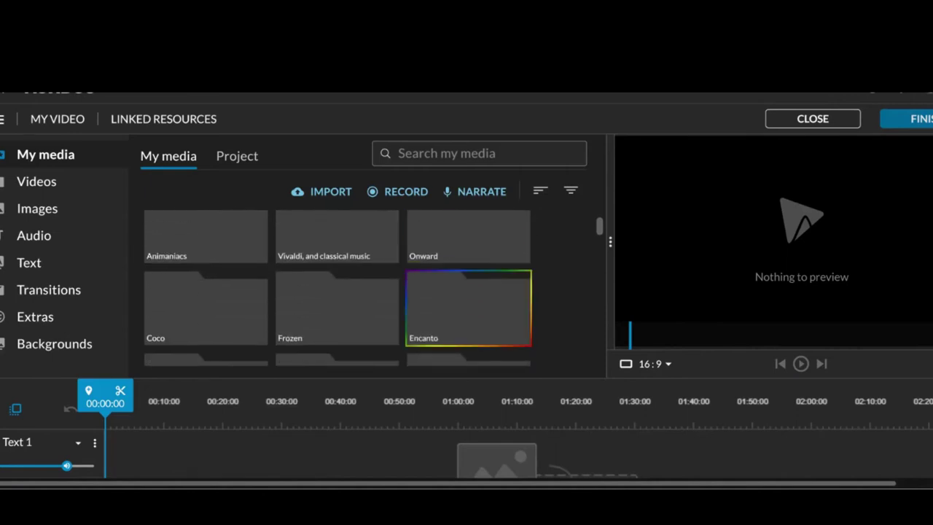
scroll(547, 309, down, 1)
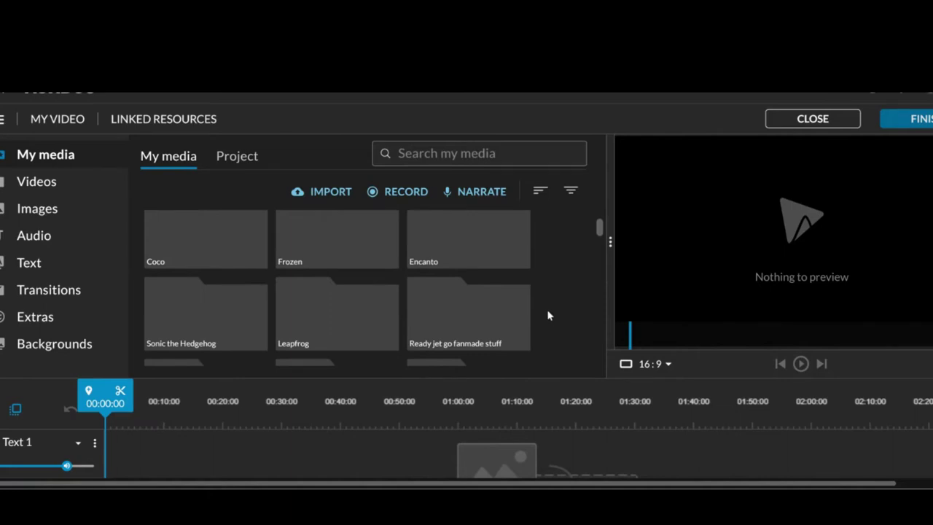
scroll(548, 315, up, 2)
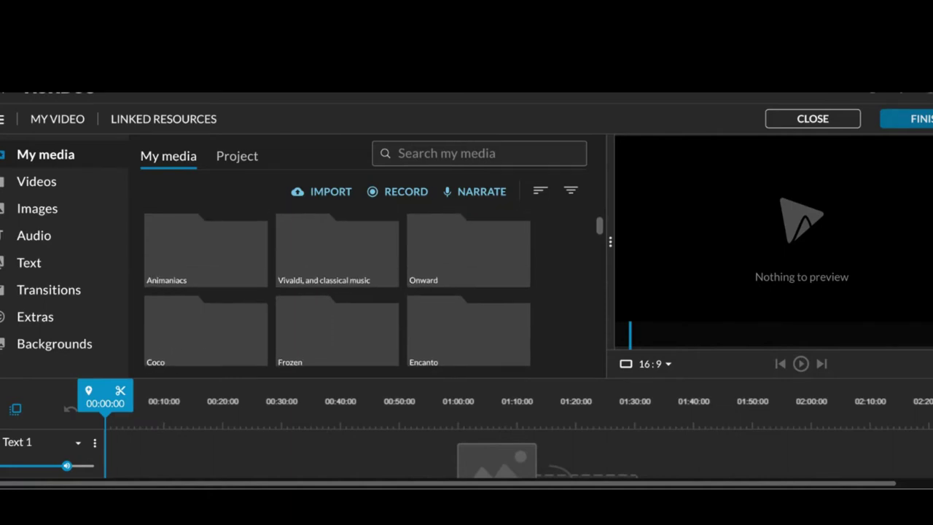
scroll(547, 309, down, 2)
scroll(546, 309, down, 2)
scroll(546, 309, down, 2)
scroll(547, 308, down, 2)
scroll(547, 309, down, 1)
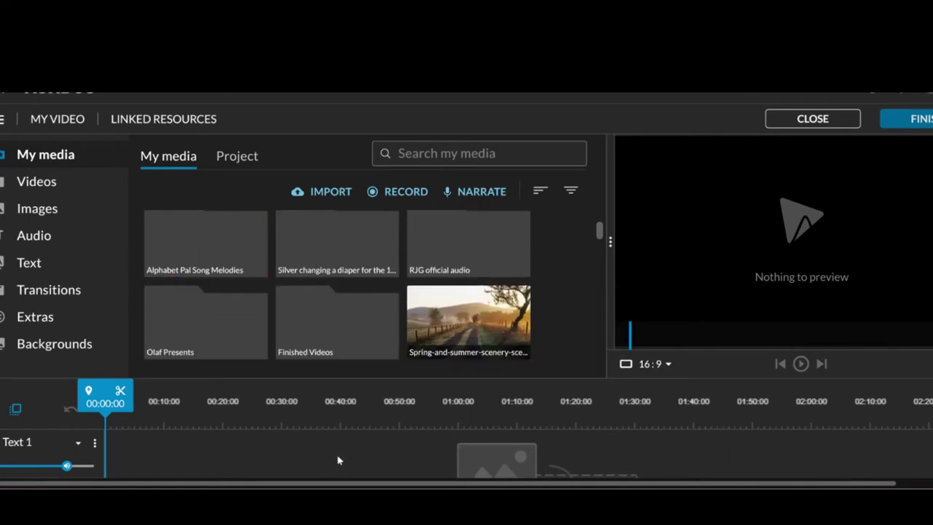
scroll(336, 454, down, 2)
scroll(336, 454, up, 1)
scroll(232, 245, up, 1)
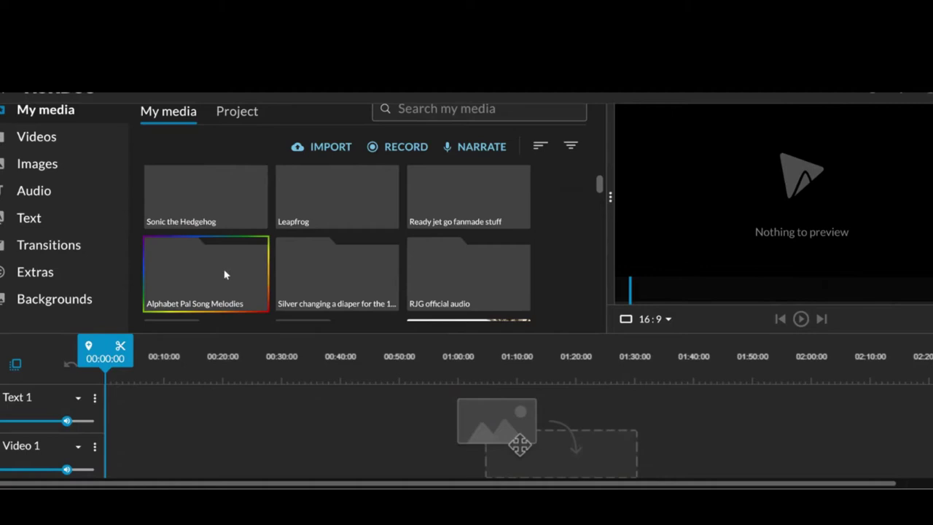
Open the Alphabet Pal Song Melodies folder to list its letter ringtone clips.
click(223, 273)
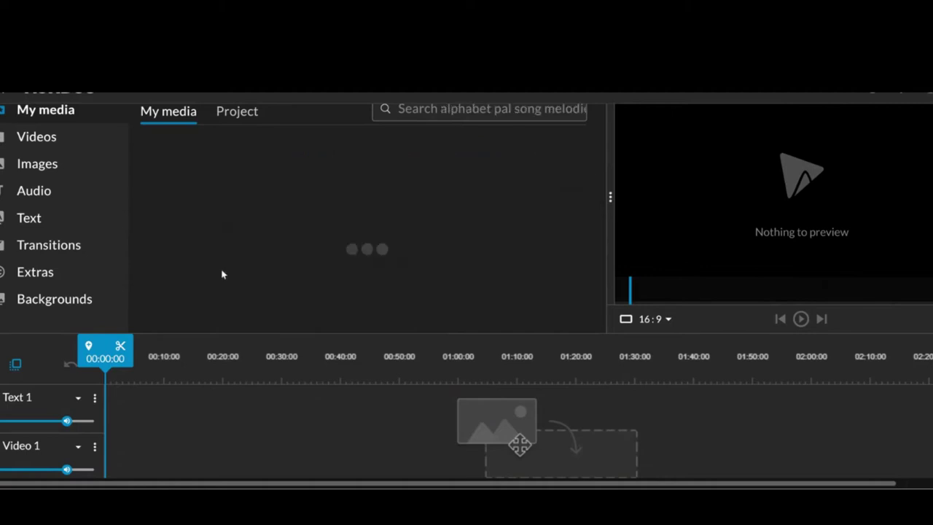
scroll(223, 273, up, 1)
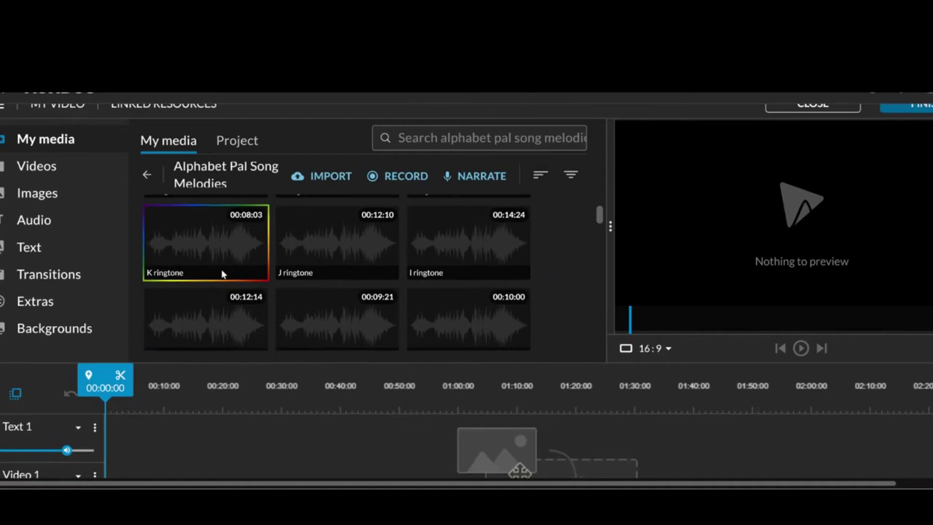
scroll(223, 273, down, 3)
scroll(281, 314, down, 3)
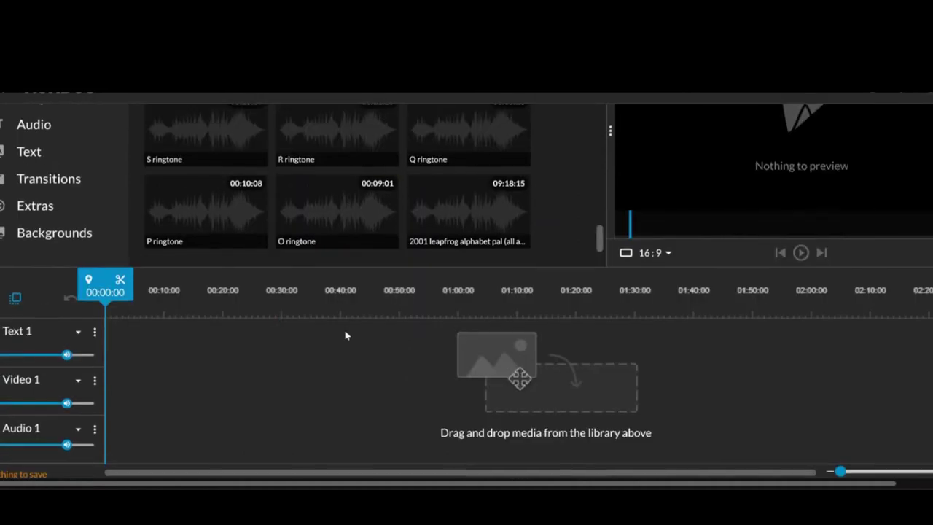
scroll(344, 310, up, 3)
scroll(344, 321, down, 2)
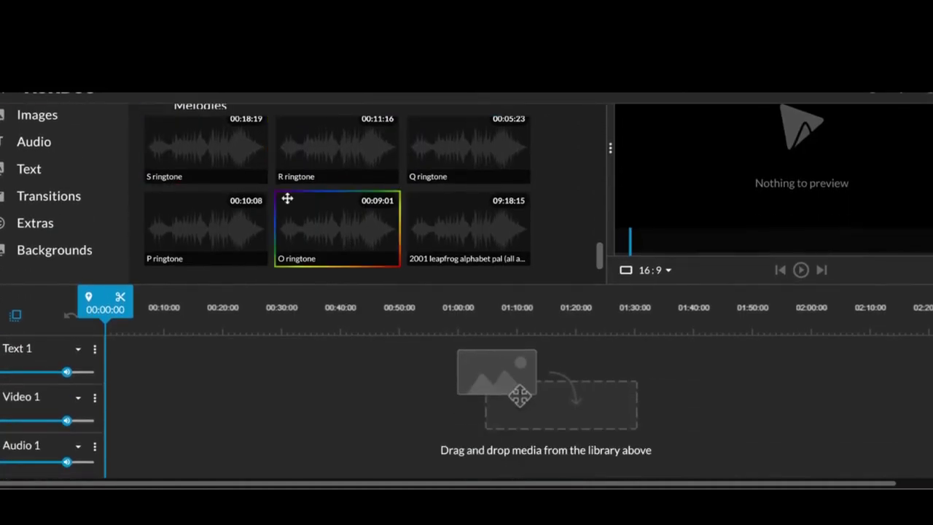
scroll(543, 173, up, 1)
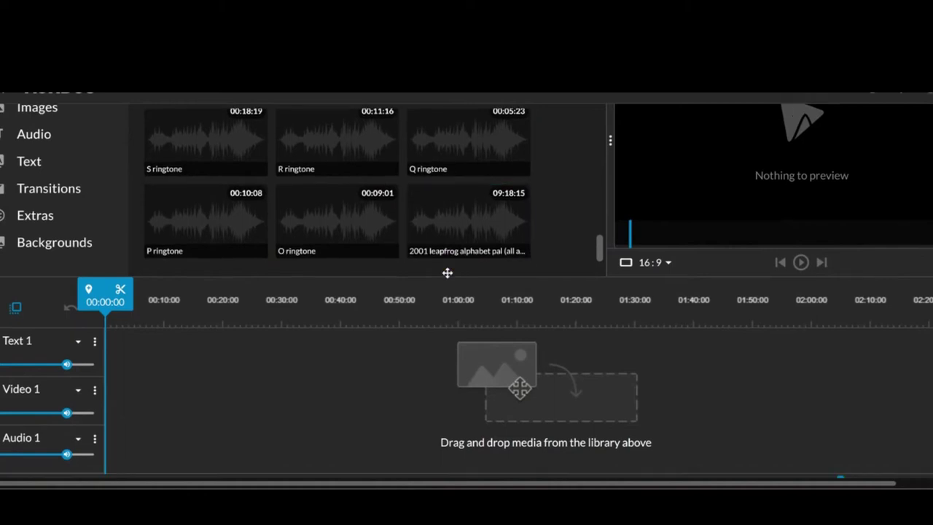
scroll(481, 219, down, 2)
scroll(421, 308, up, 3)
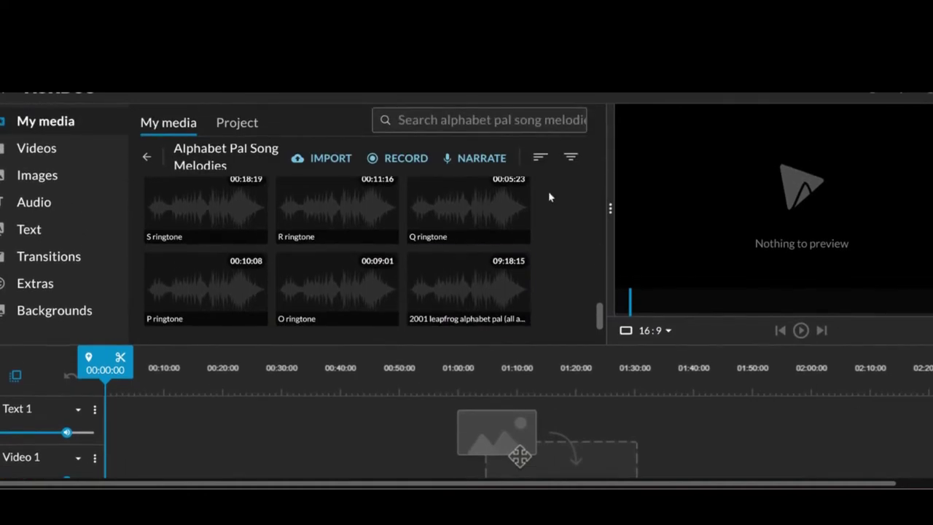
scroll(534, 303, down, 3)
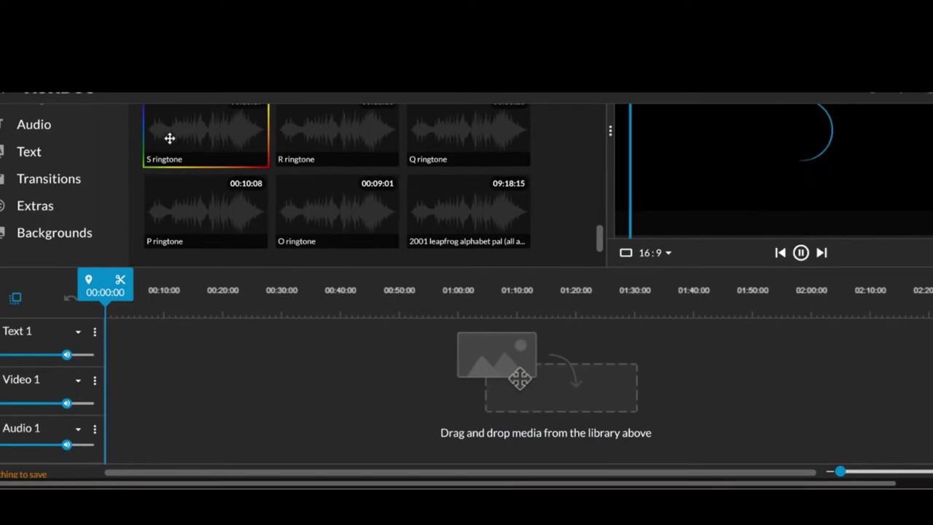
Preview the S ringtone, place it at 00:00 on Audio 1, and play it.
click(173, 140)
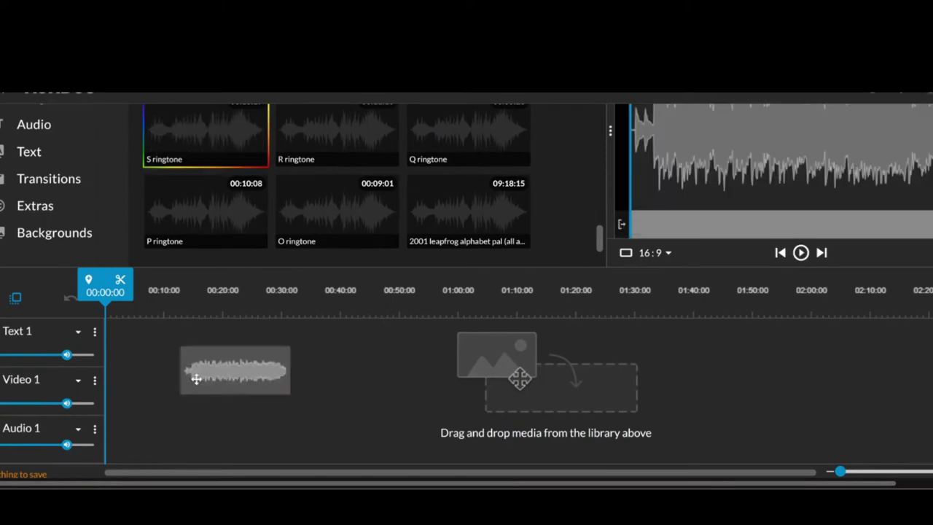
drag(168, 137, 112, 433)
click(113, 435)
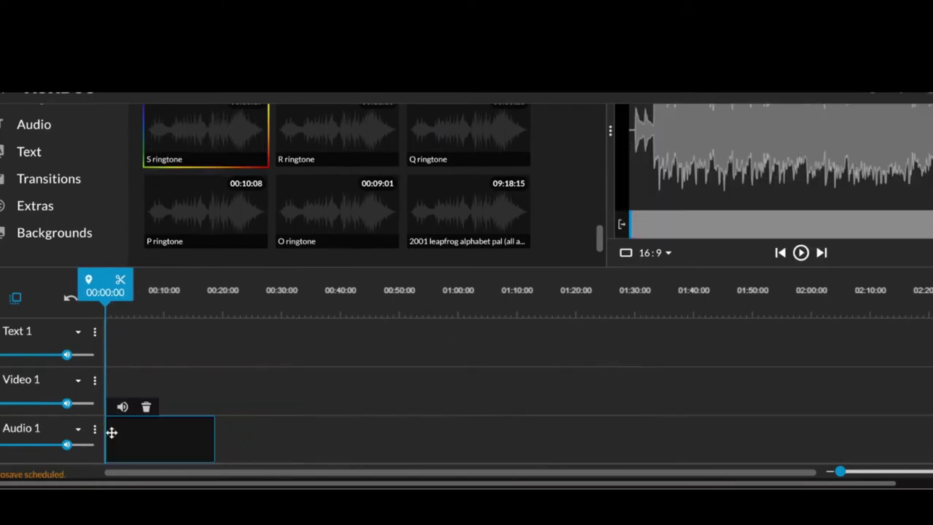
click(800, 253)
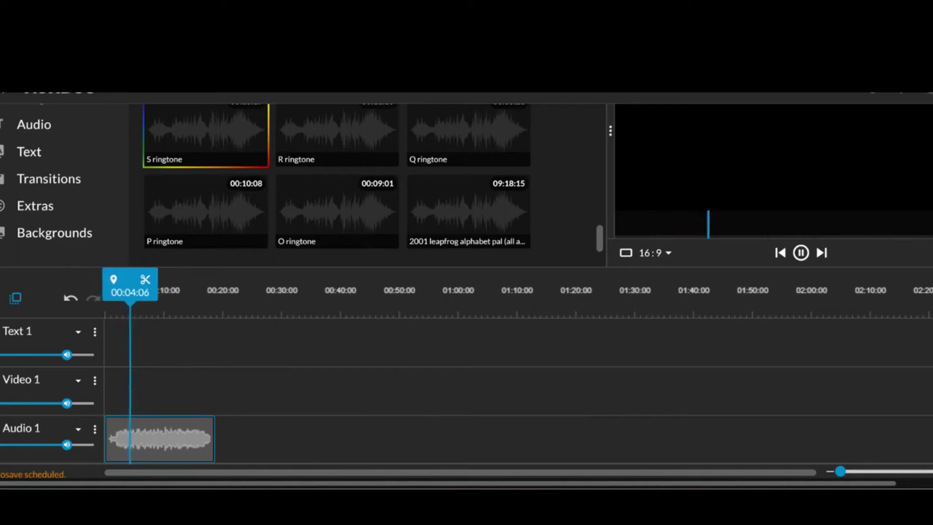
key(space)
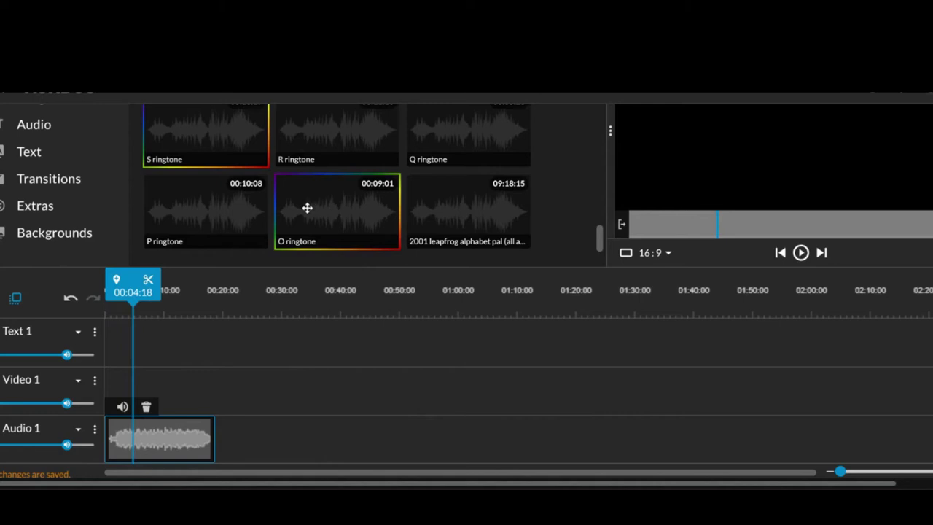
Place the O ringtone right after the S clip and play the pair.
mouse_move(336, 213)
mouse_down()
mouse_move(325, 282)
mouse_move(230, 436)
mouse_up()
click(800, 252)
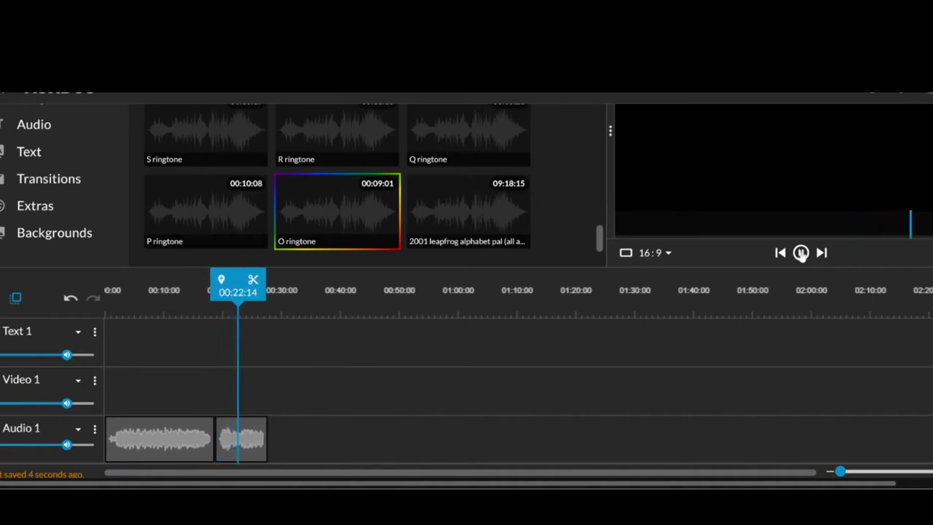
click(242, 437)
scroll(378, 146, up, 3)
scroll(377, 140, up, 1)
scroll(378, 140, up, 2)
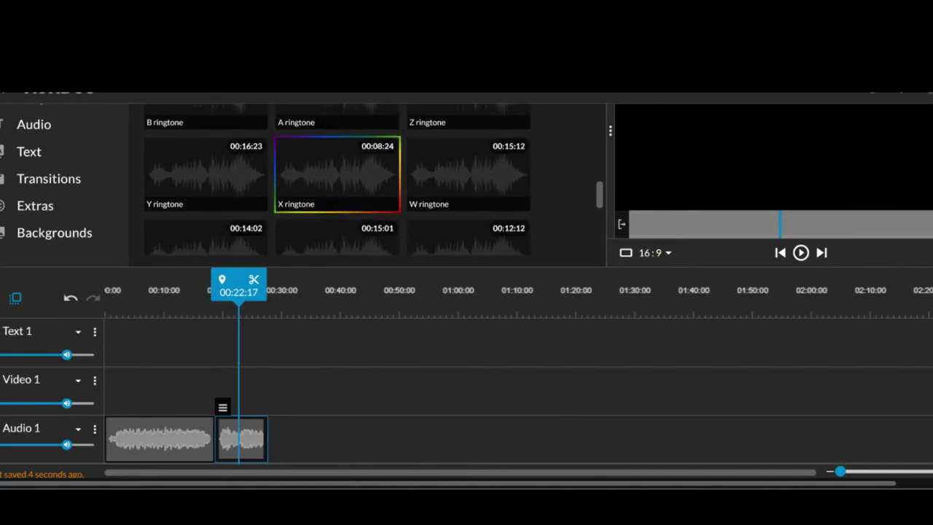
scroll(378, 140, down, 5)
scroll(336, 168, down, 2)
scroll(337, 168, up, 3)
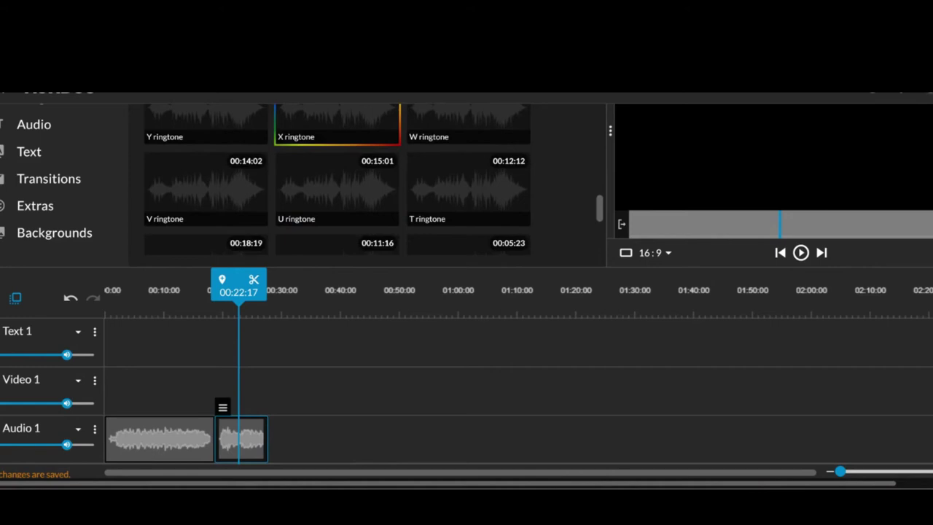
scroll(337, 168, up, 3)
scroll(337, 168, down, 1)
scroll(336, 167, up, 2)
scroll(211, 153, up, 3)
scroll(308, 163, up, 1)
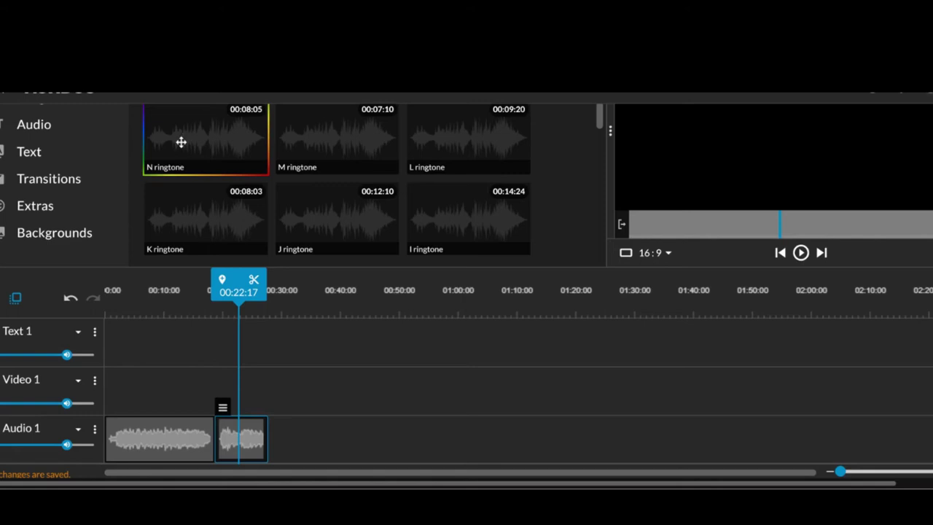
Append the N ringtone after the O clip, play it, then deselect it.
drag(180, 142, 291, 438)
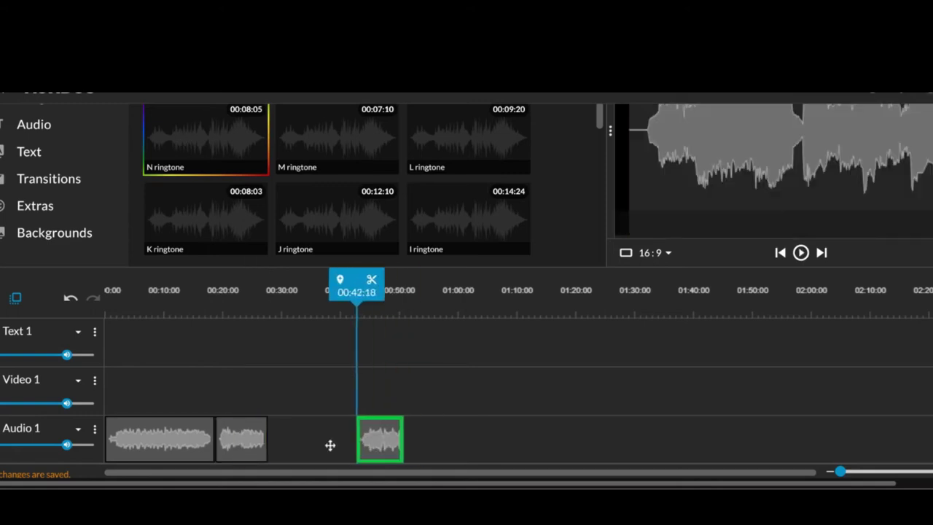
click(800, 253)
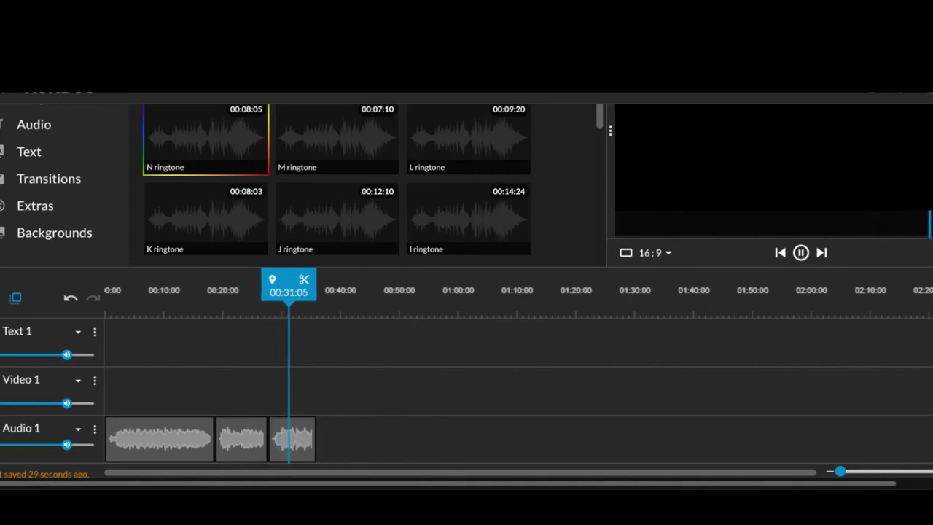
click(800, 252)
click(488, 429)
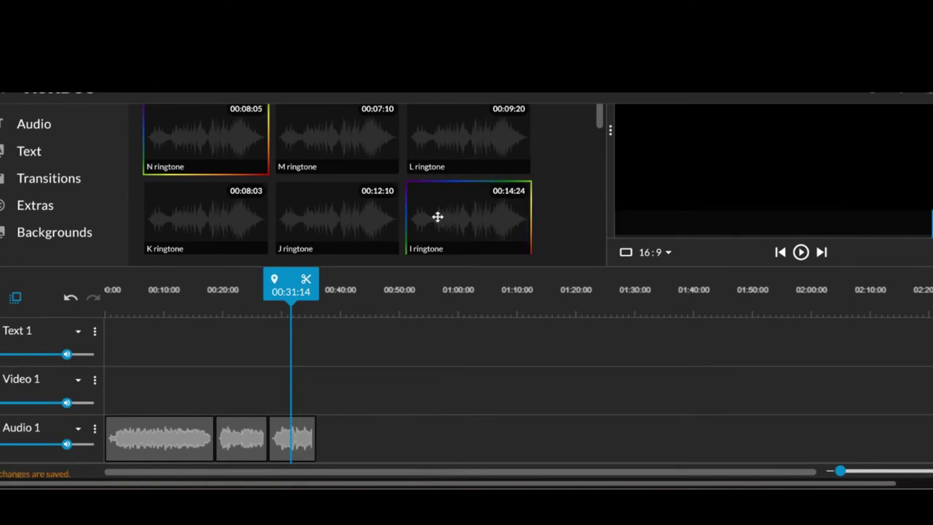
Add the I ringtone after the N clip and preview it.
drag(436, 222, 333, 443)
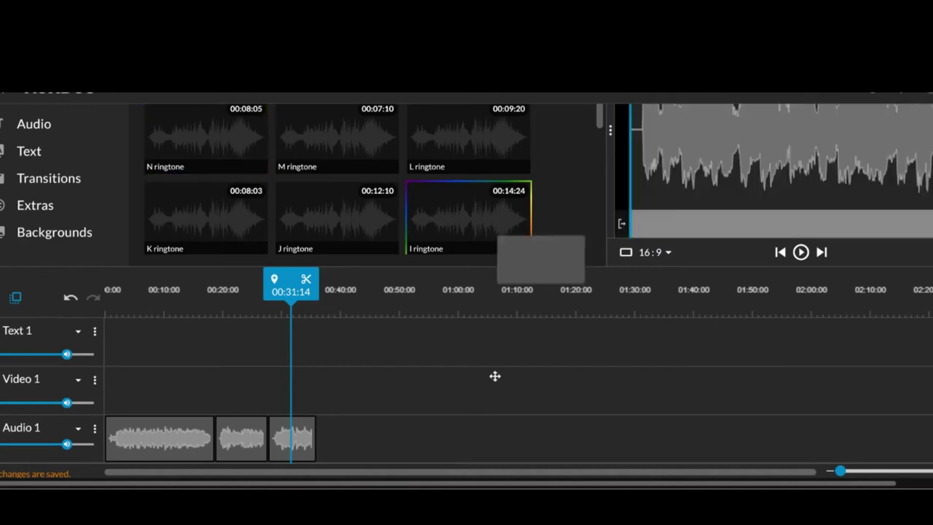
click(800, 254)
click(801, 253)
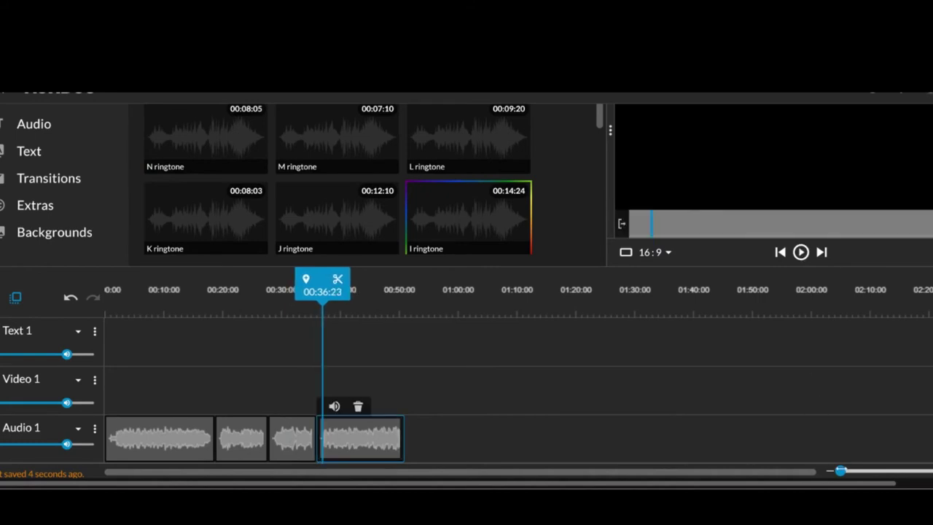
Trim the I clip's silent start and slide it flush against the N clip.
drag(840, 471, 924, 470)
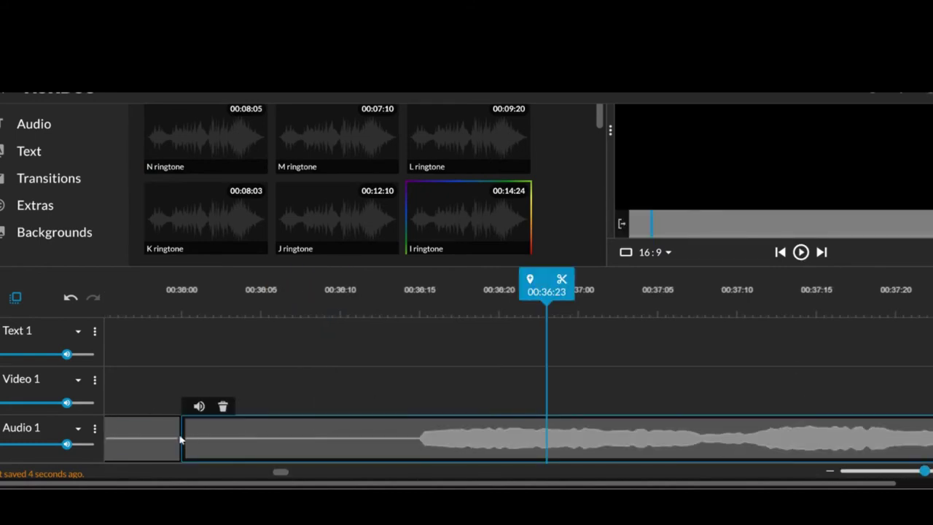
drag(183, 439, 368, 439)
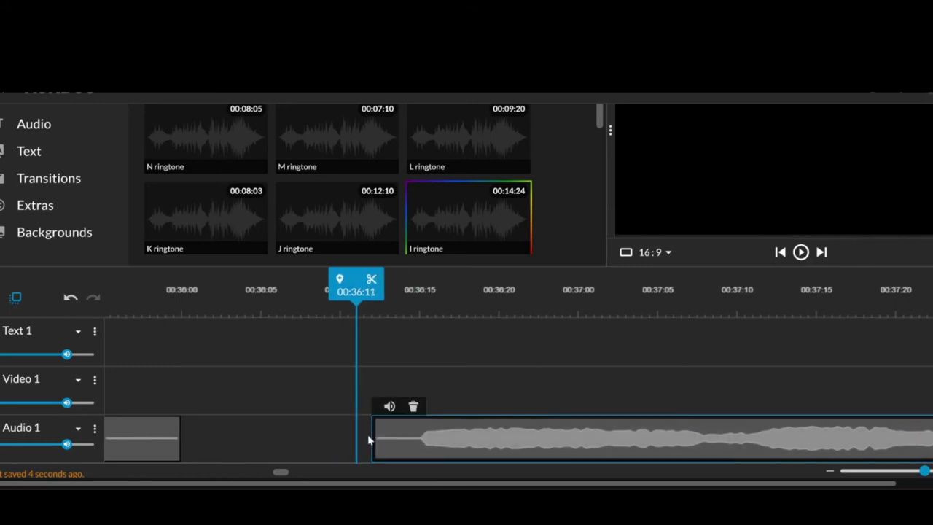
drag(442, 437, 257, 438)
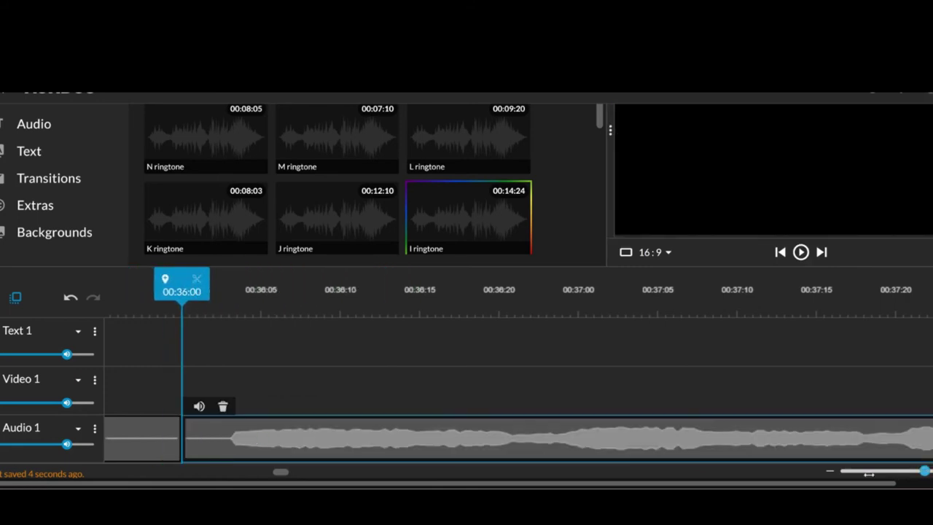
drag(924, 471, 839, 472)
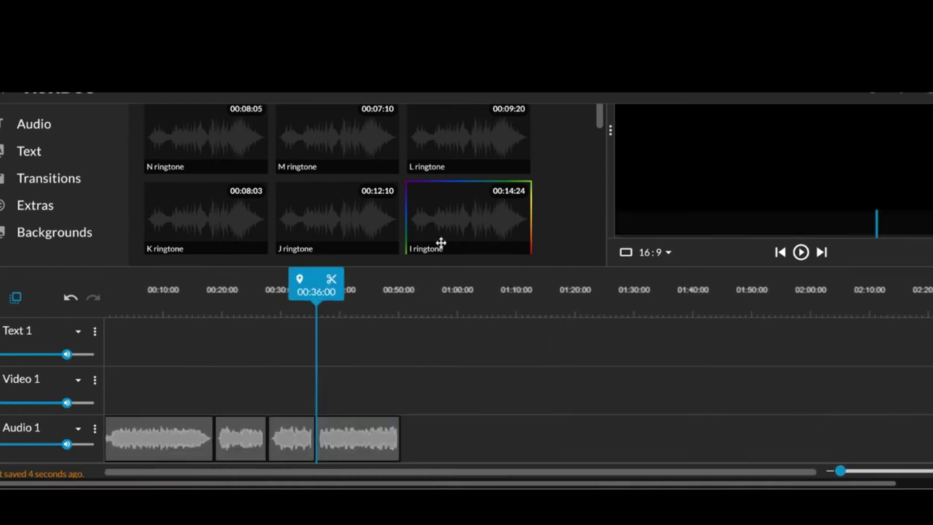
scroll(440, 242, down, 3)
scroll(440, 242, down, 3)
scroll(443, 190, down, 2)
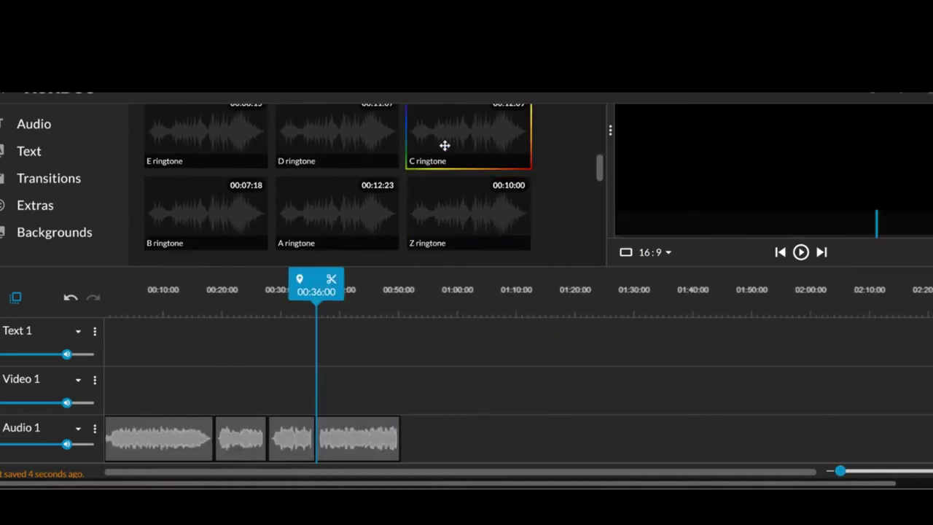
Add the C ringtone after the I clip and trim its silent lead-in.
drag(444, 145, 437, 437)
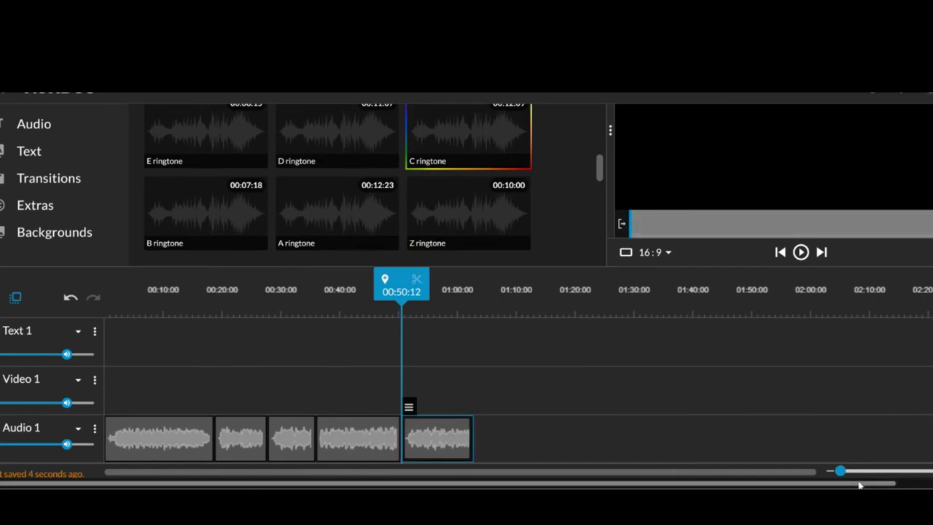
drag(840, 472, 890, 471)
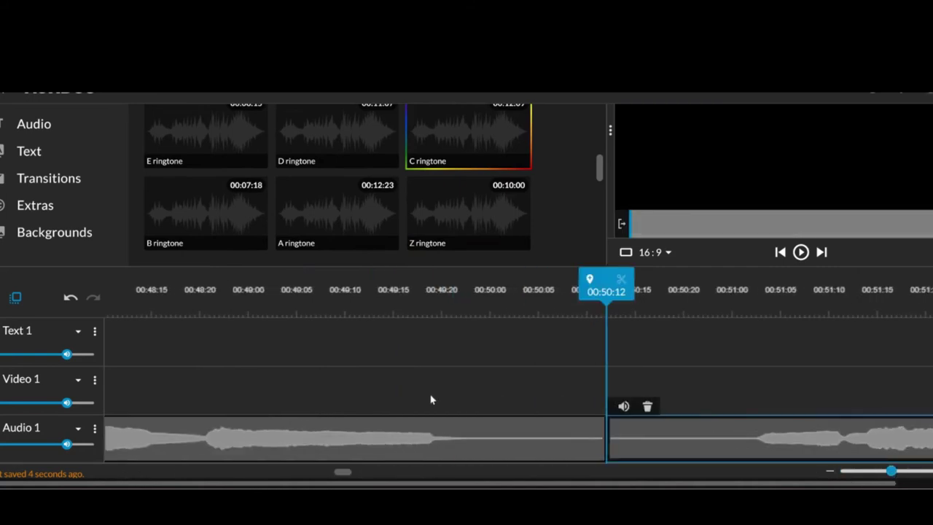
scroll(430, 399, right, 3)
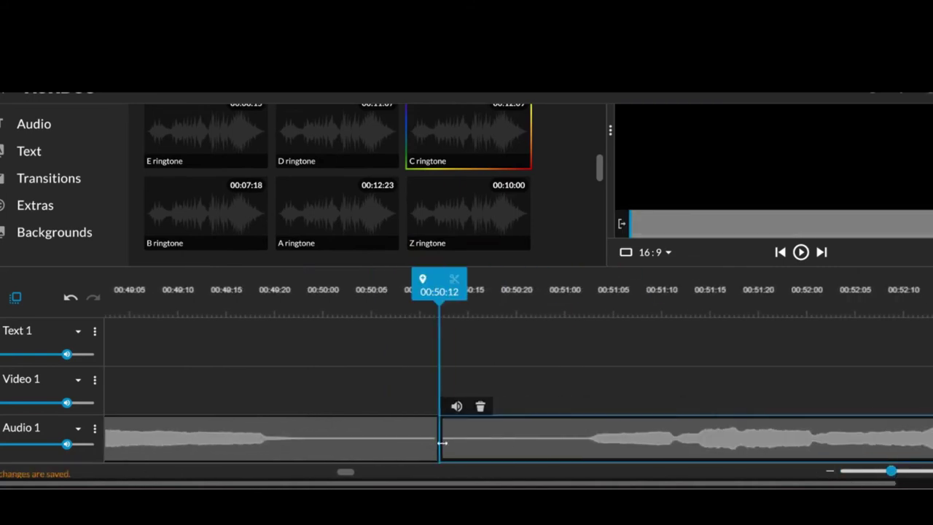
mouse_move(463, 441)
mouse_down()
mouse_move(557, 441)
mouse_move(510, 438)
mouse_up()
scroll(510, 439, right, 1)
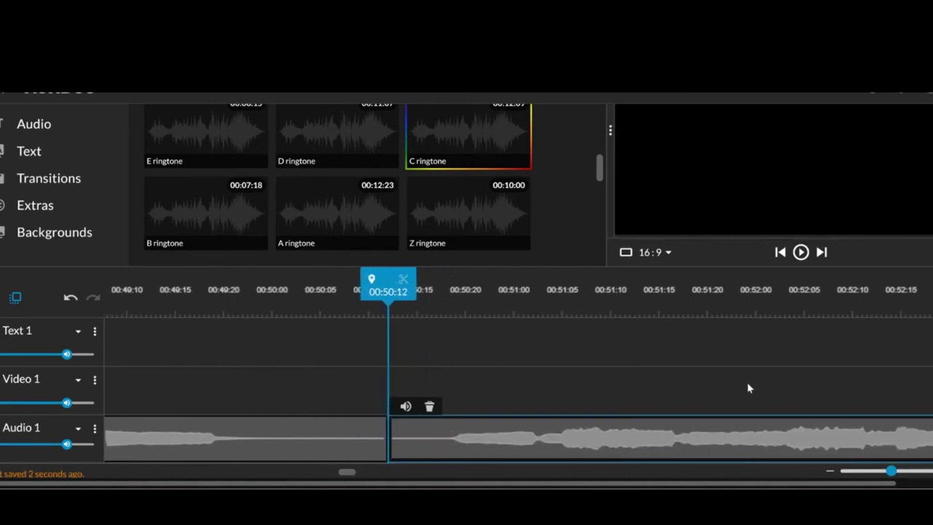
Deselect the C clip and play through the I–C join.
click(748, 388)
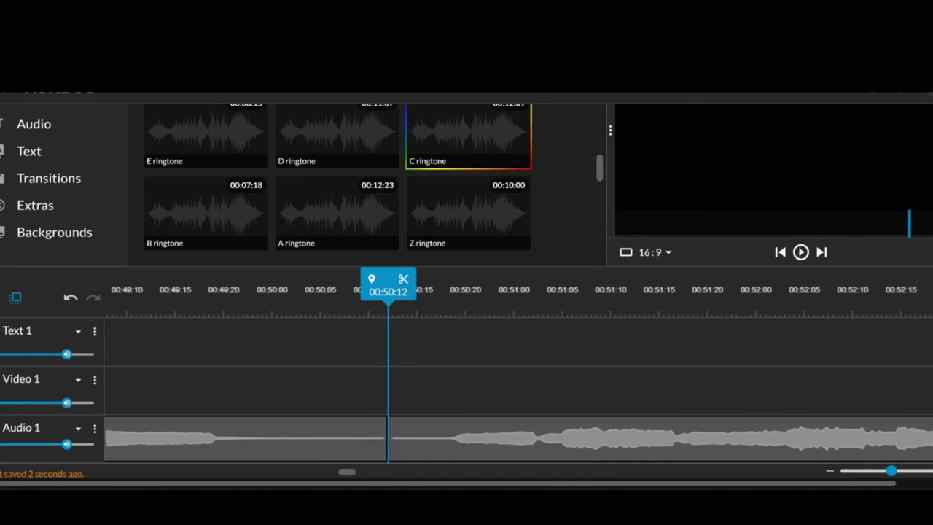
click(800, 252)
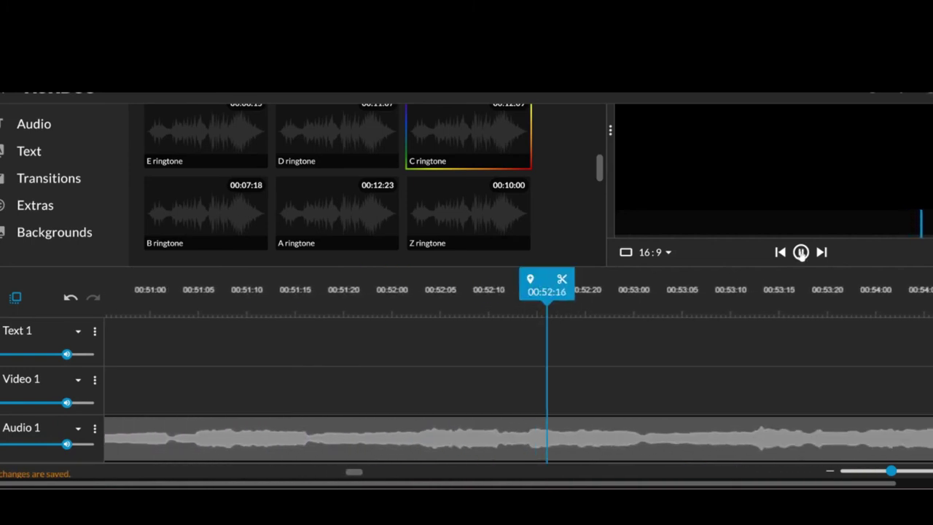
click(800, 252)
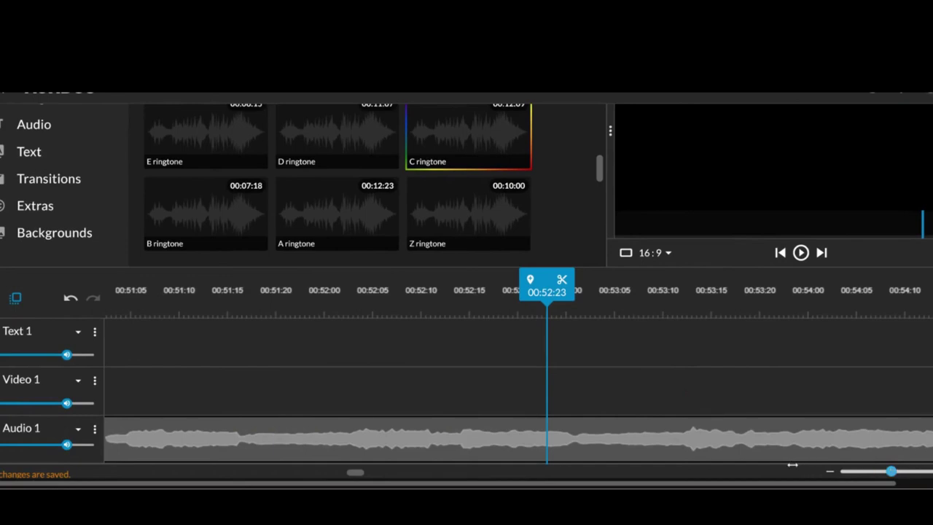
drag(890, 471, 840, 472)
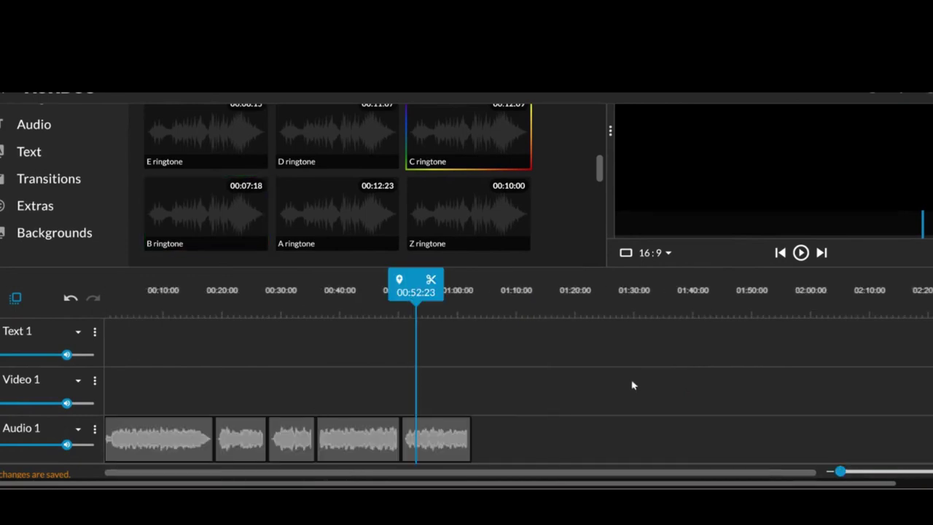
scroll(639, 382, up, 3)
scroll(639, 383, down, 3)
scroll(643, 360, up, 3)
scroll(574, 309, down, 3)
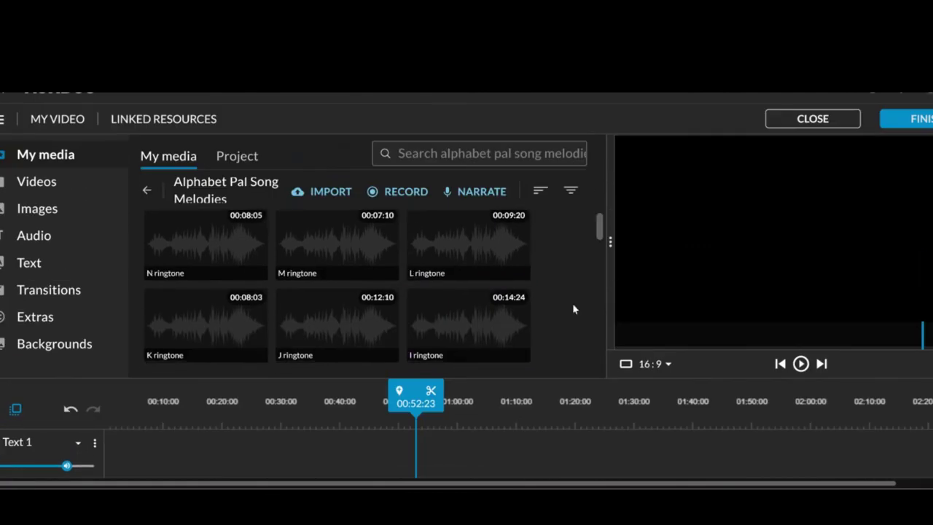
scroll(573, 309, down, 3)
scroll(574, 309, down, 2)
scroll(567, 247, up, 3)
scroll(566, 246, up, 3)
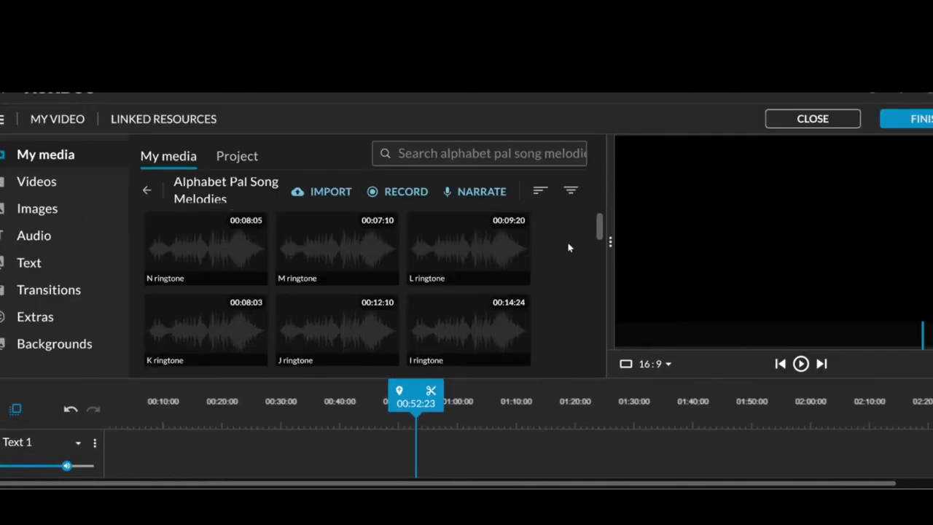
scroll(567, 246, up, 3)
scroll(566, 246, down, 5)
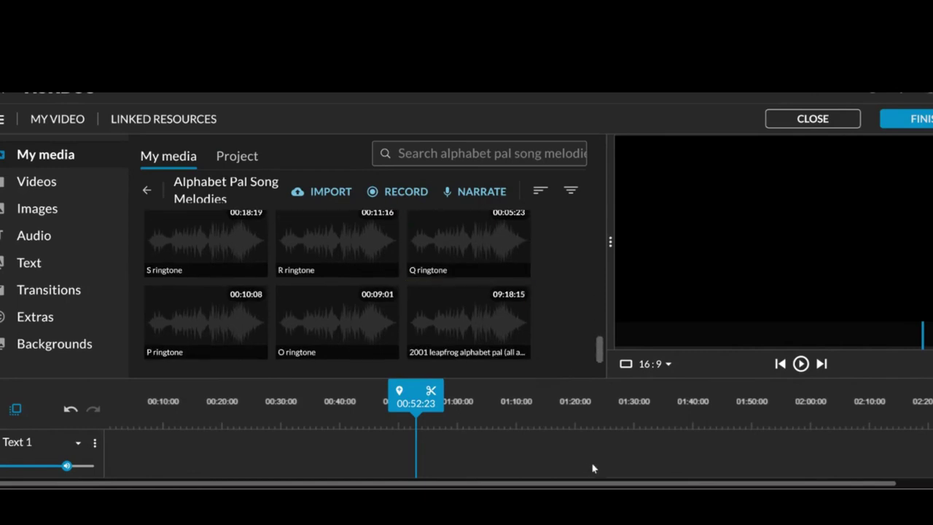
scroll(592, 467, down, 3)
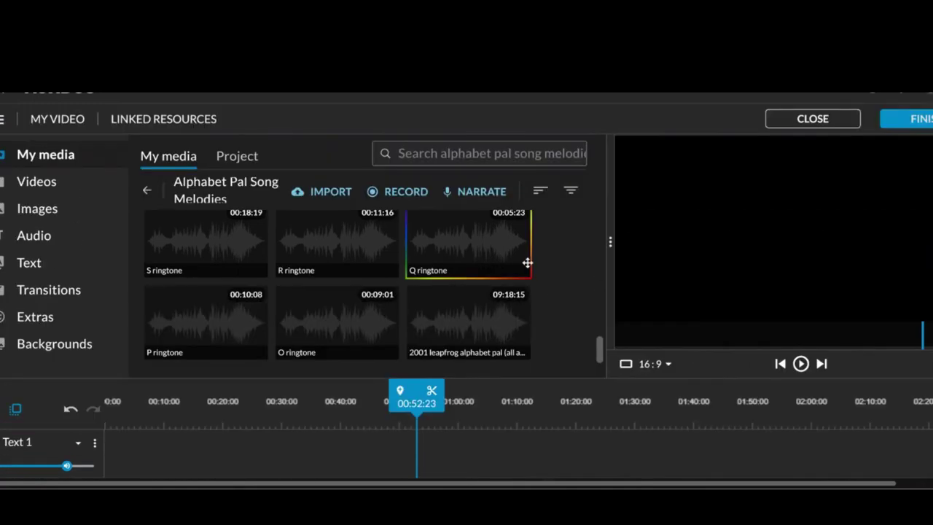
scroll(530, 264, up, 3)
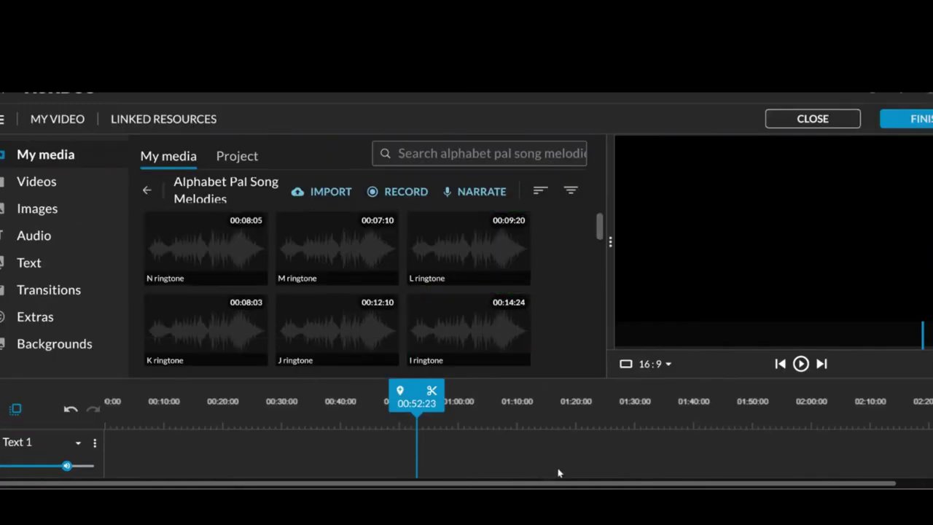